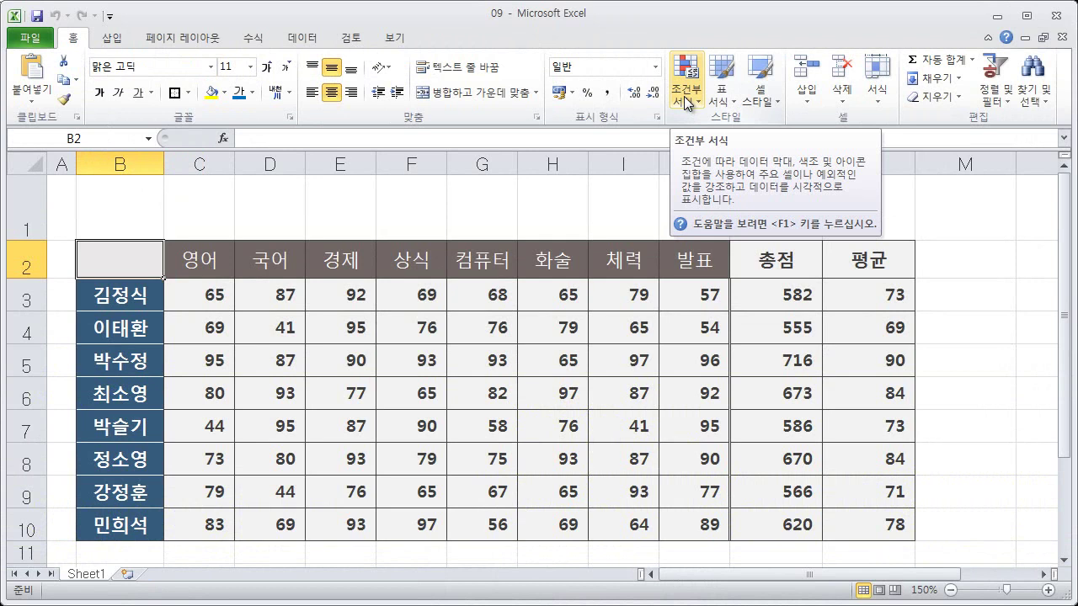
Apply the 3 Arrows (Colored) icon set to the 국어 scores in D3:D10
drag(270, 295, 278, 529)
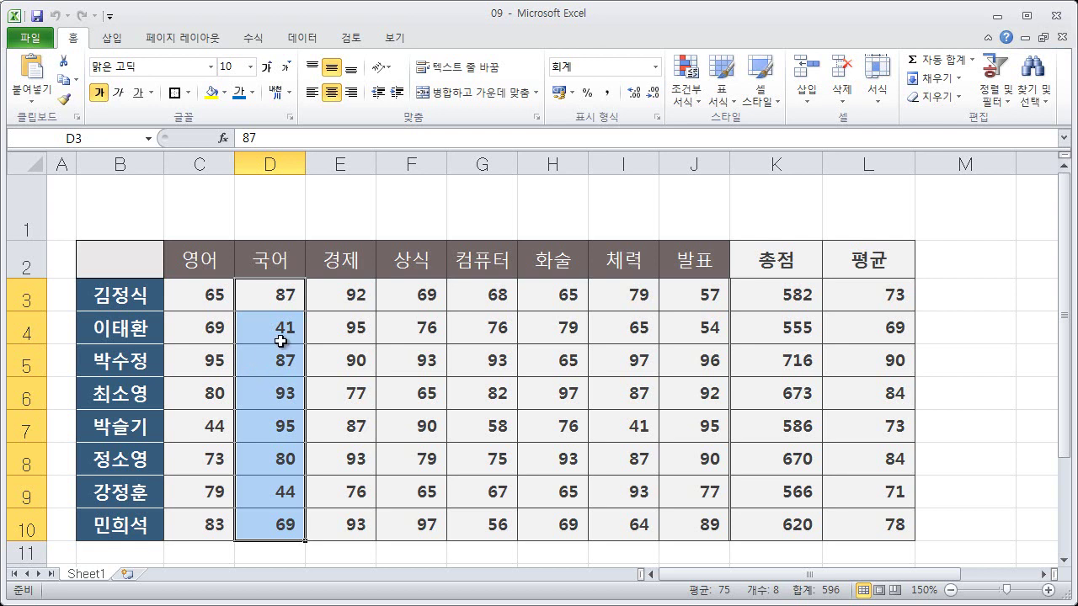
click(679, 101)
mouse_move(722, 282)
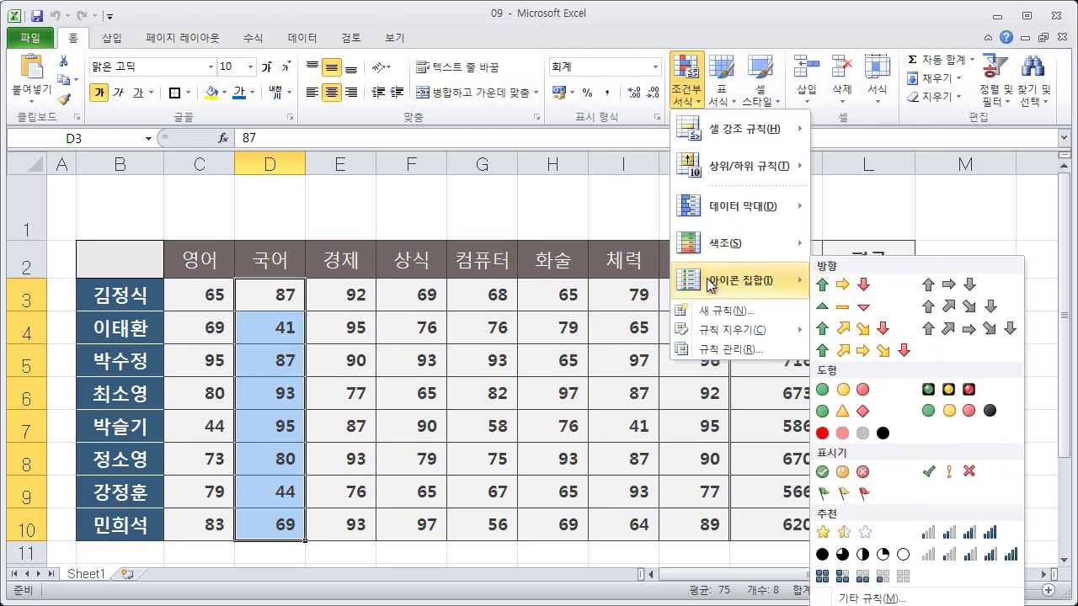
click(842, 289)
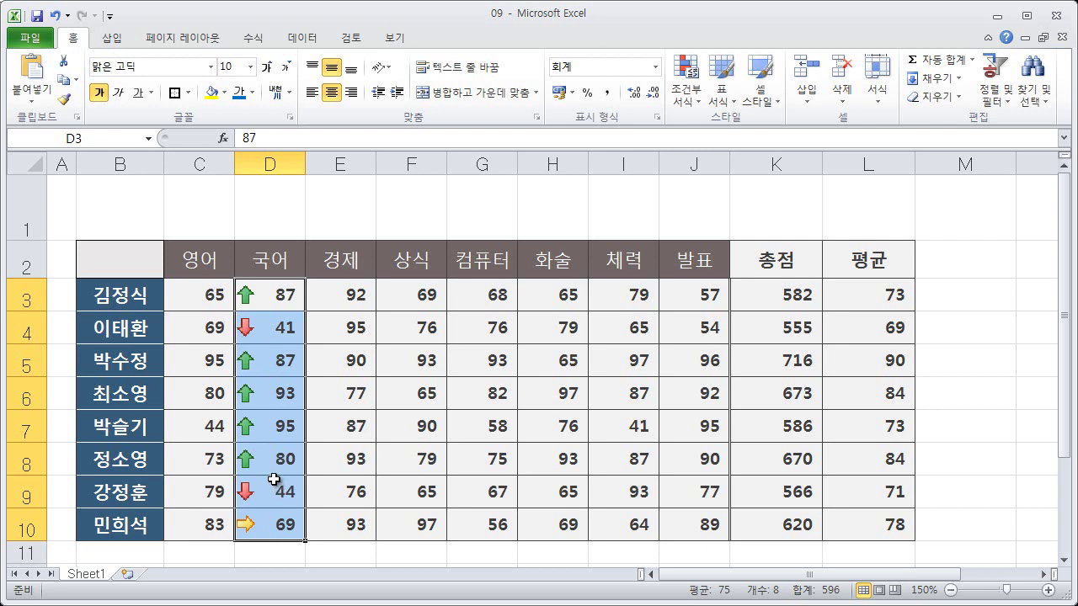
Apply the 4 Traffic Lights icon set to the 영어 scores in C3:C10
drag(210, 296, 211, 522)
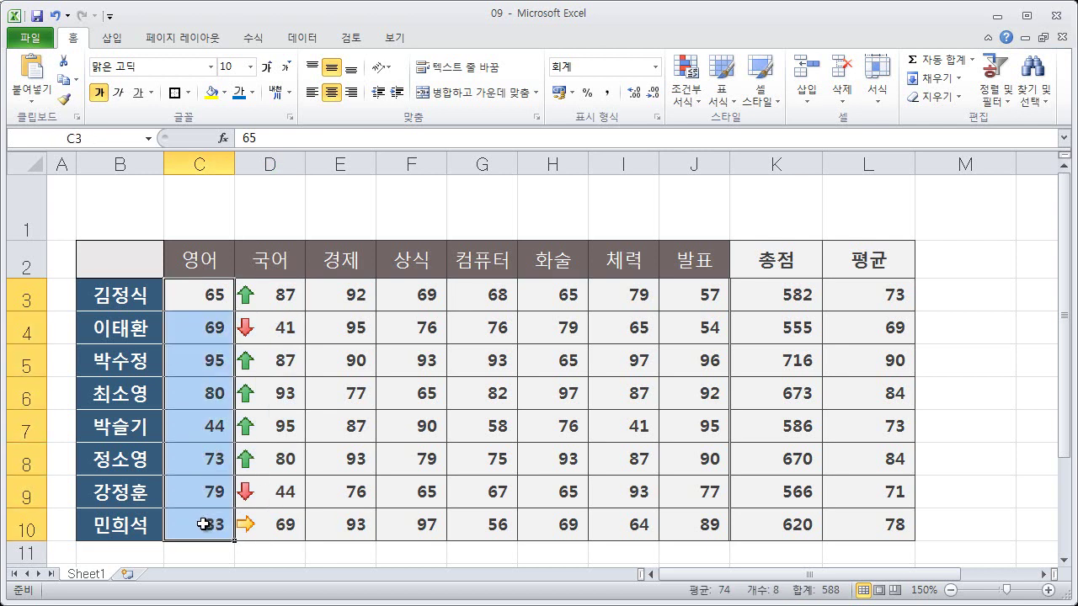
click(695, 98)
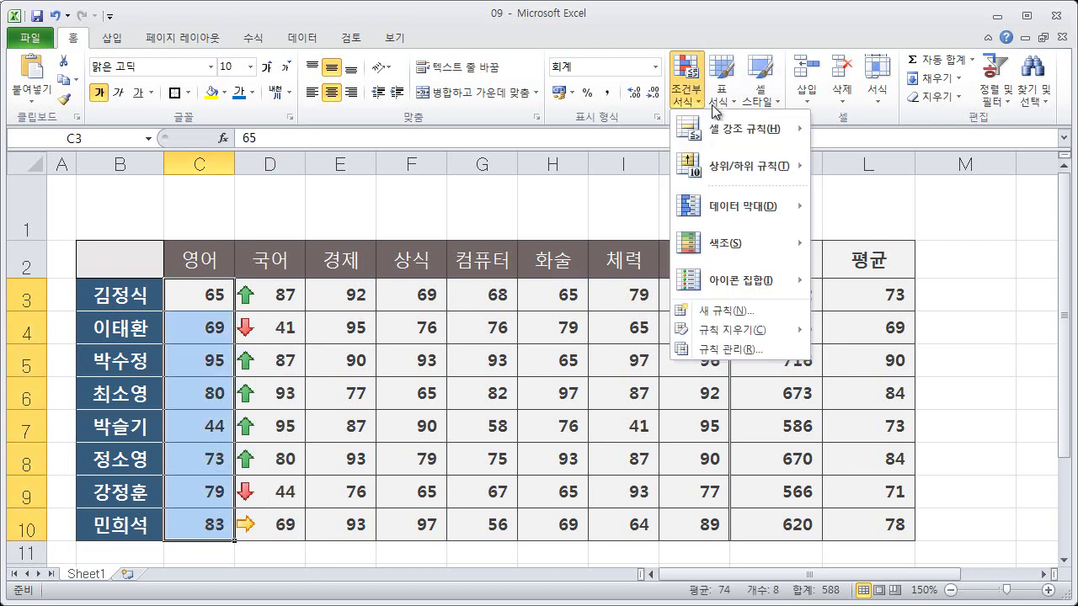
mouse_move(708, 287)
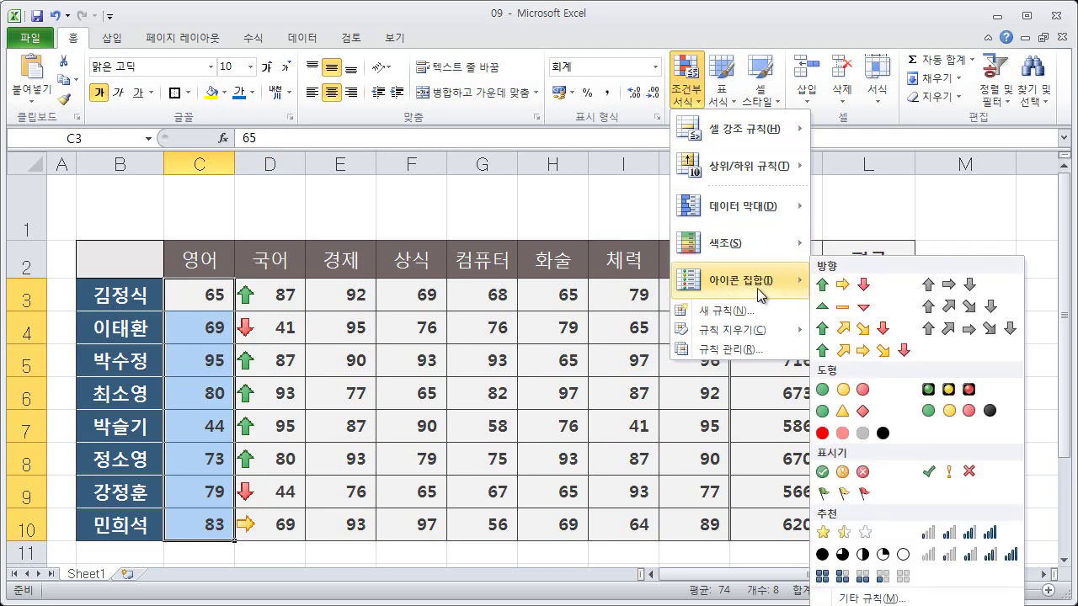
click(947, 414)
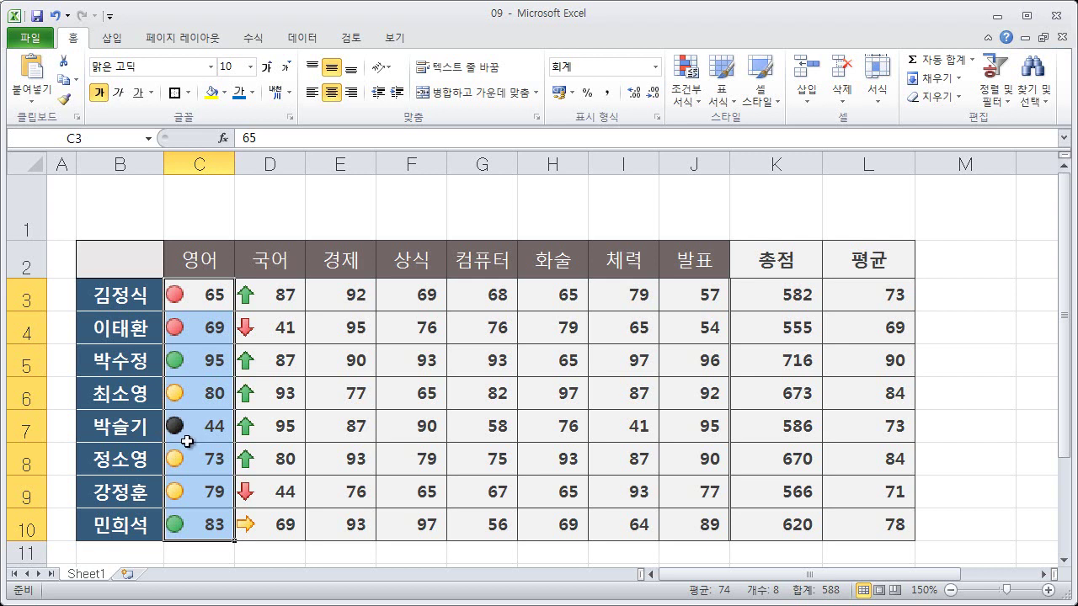
Apply the 5 Quarters black-and-white icon set to the 경제 scores in E3:E10
drag(354, 293, 351, 524)
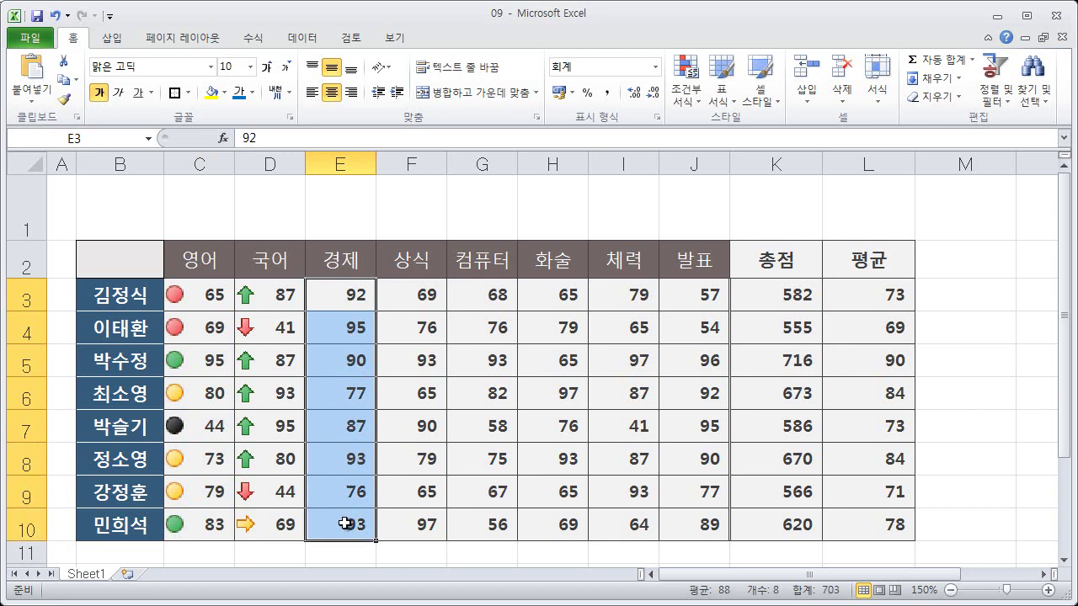
click(689, 93)
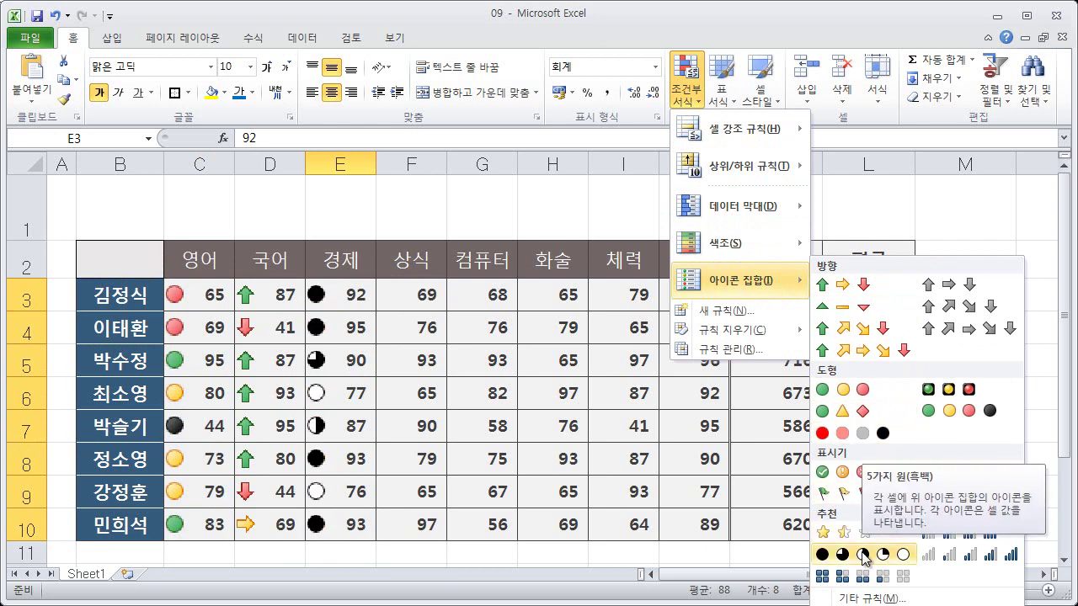
click(863, 555)
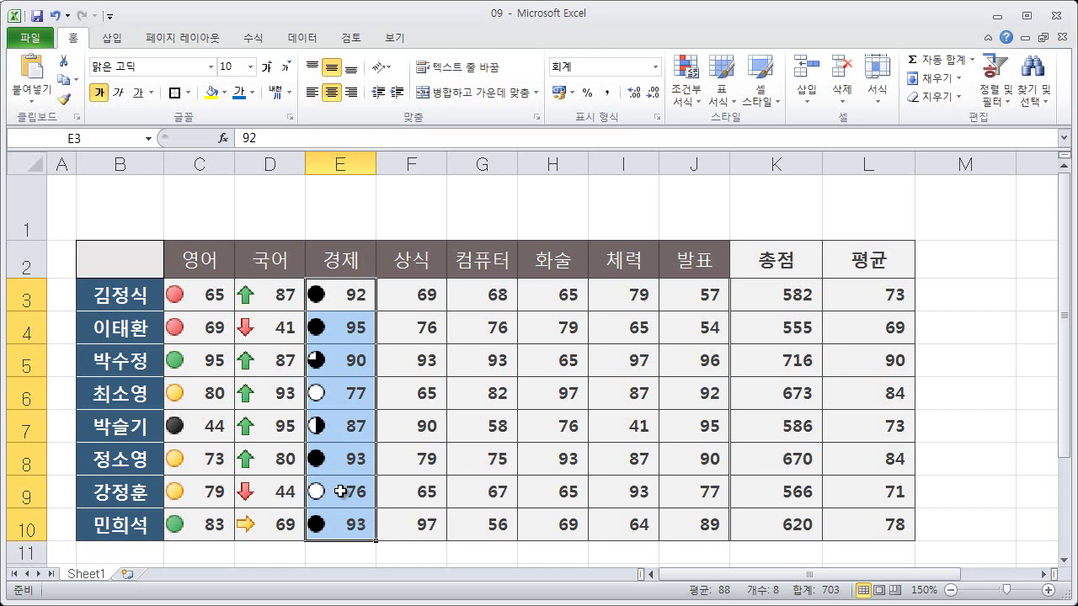
Apply the Green-Yellow-Red colour scale to the 상식 scores in F3:F10
drag(428, 296, 424, 511)
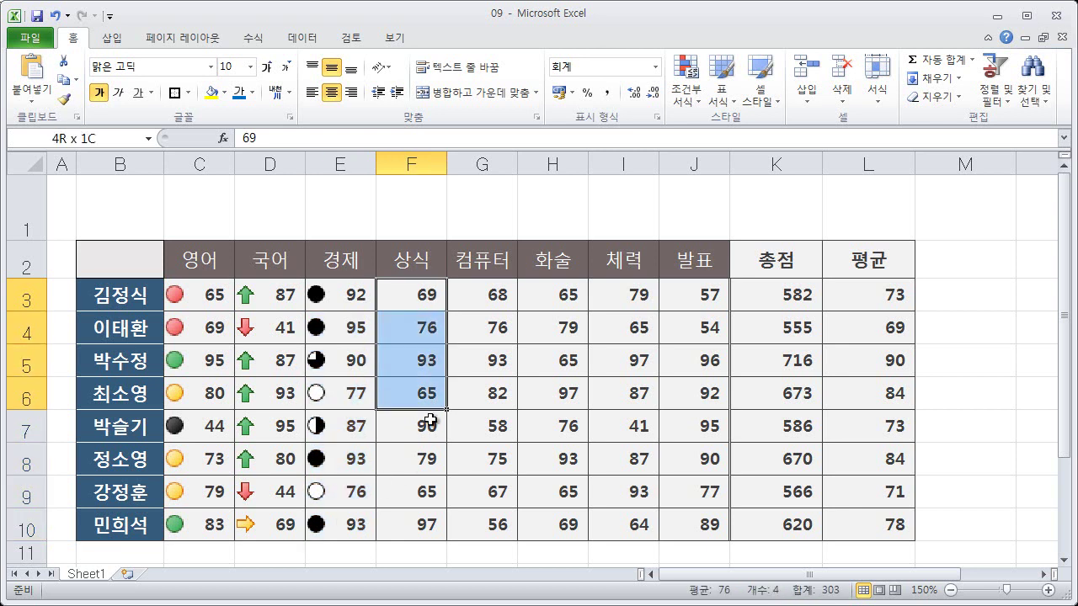
click(683, 107)
mouse_move(712, 249)
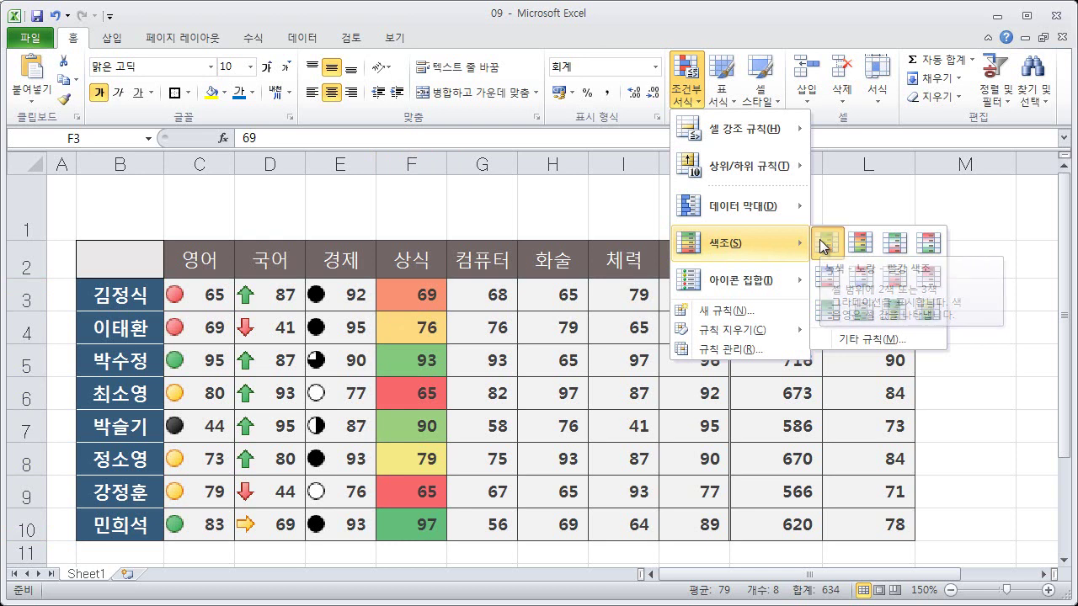
click(821, 245)
click(639, 386)
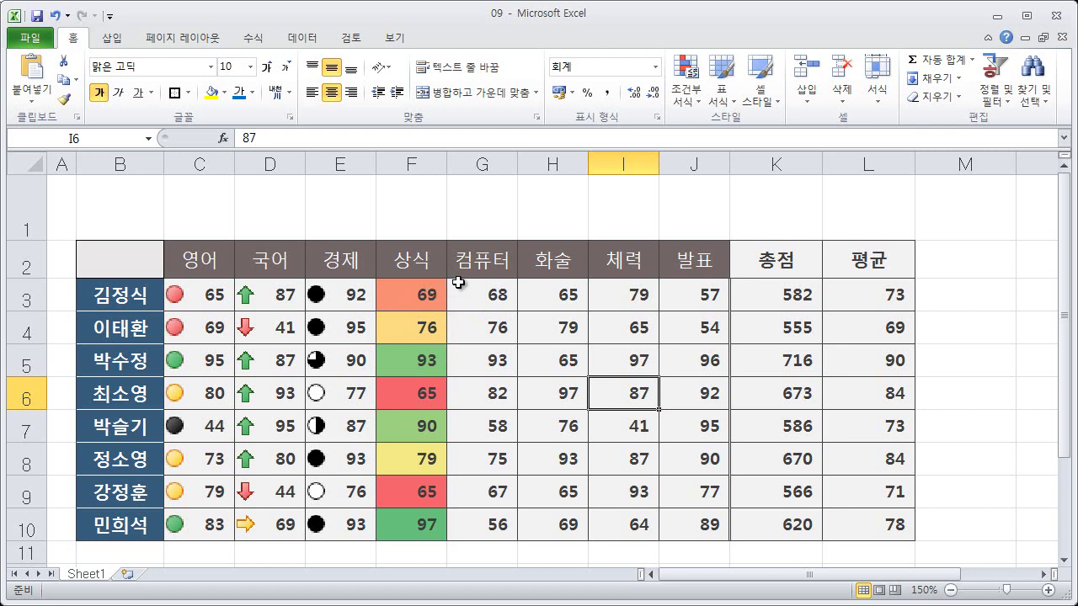
Apply a blue-white-red colour scale to the 컴퓨터 scores in G3:G10, then select G6 for further changes
drag(494, 299, 492, 519)
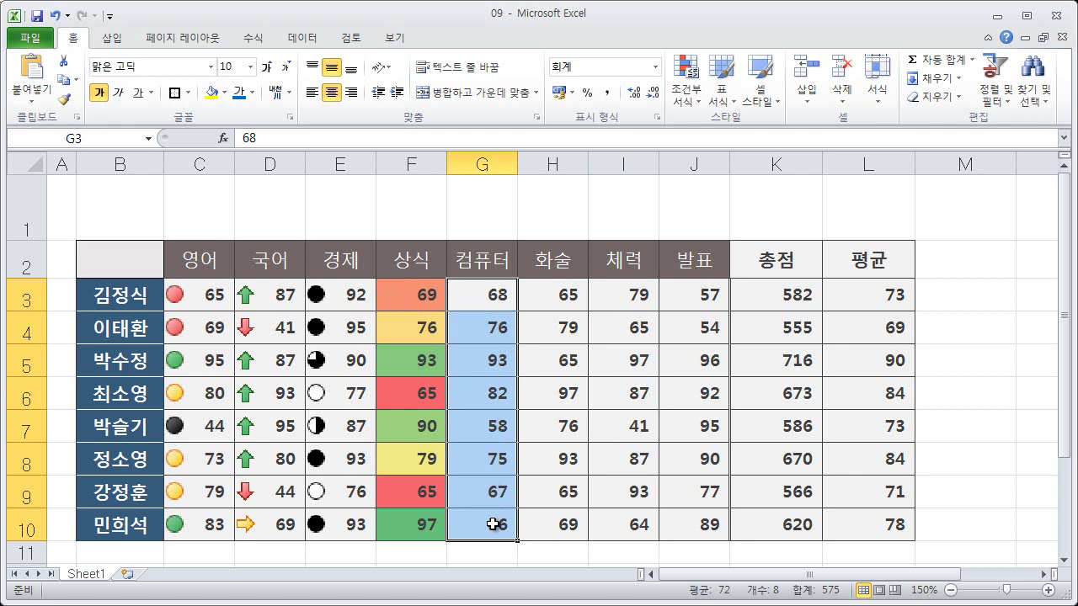
click(686, 92)
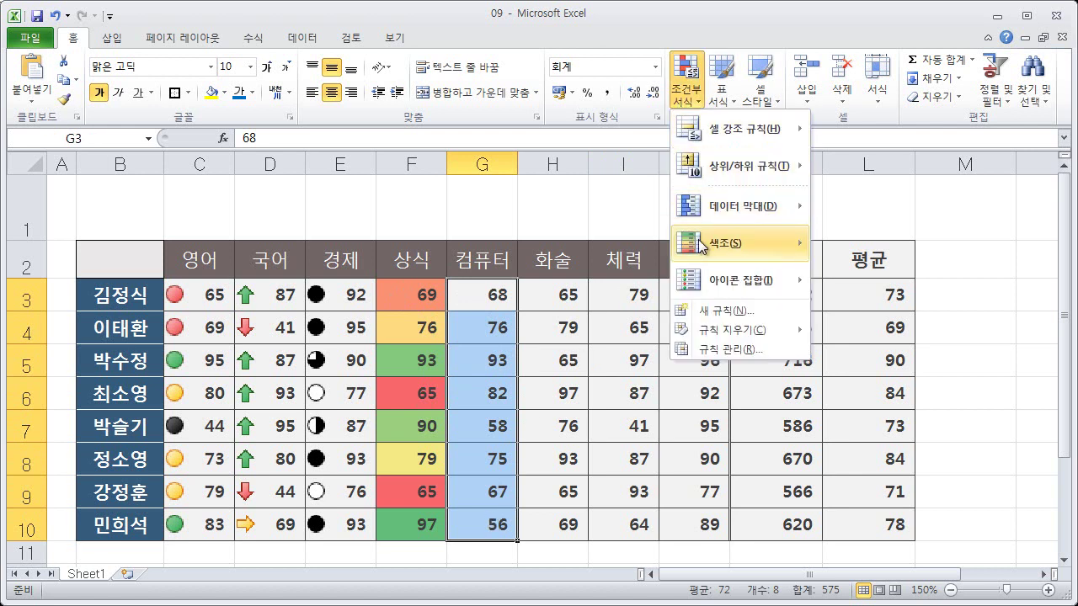
mouse_move(703, 246)
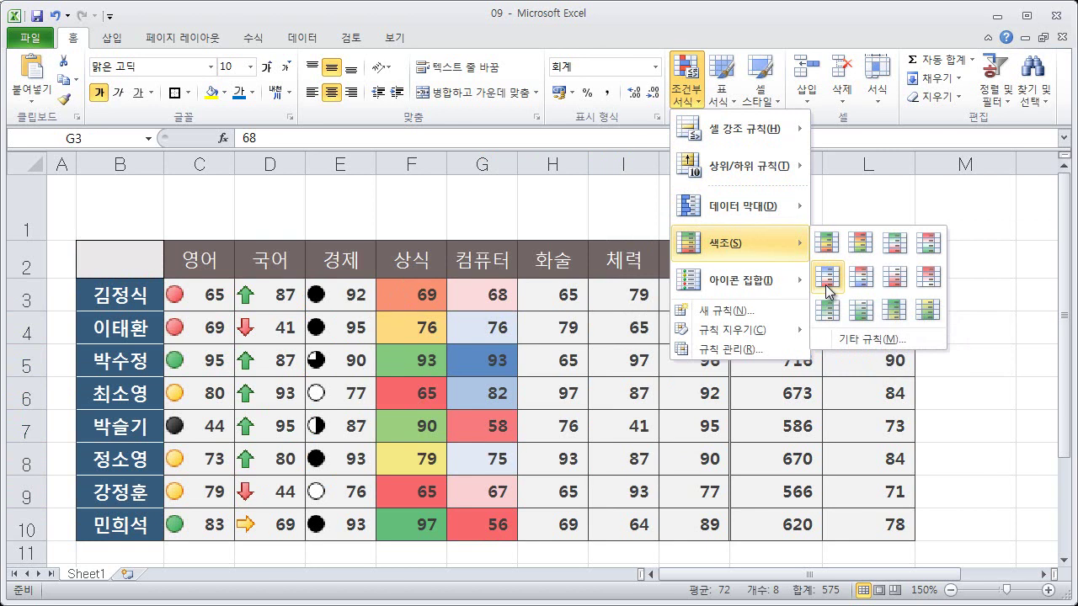
click(827, 288)
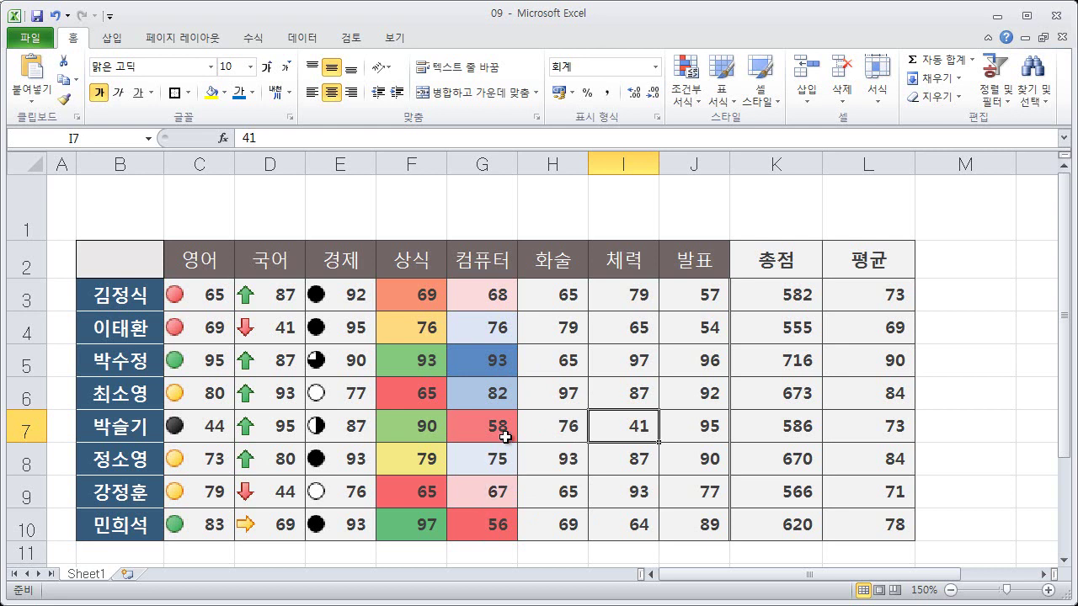
click(493, 394)
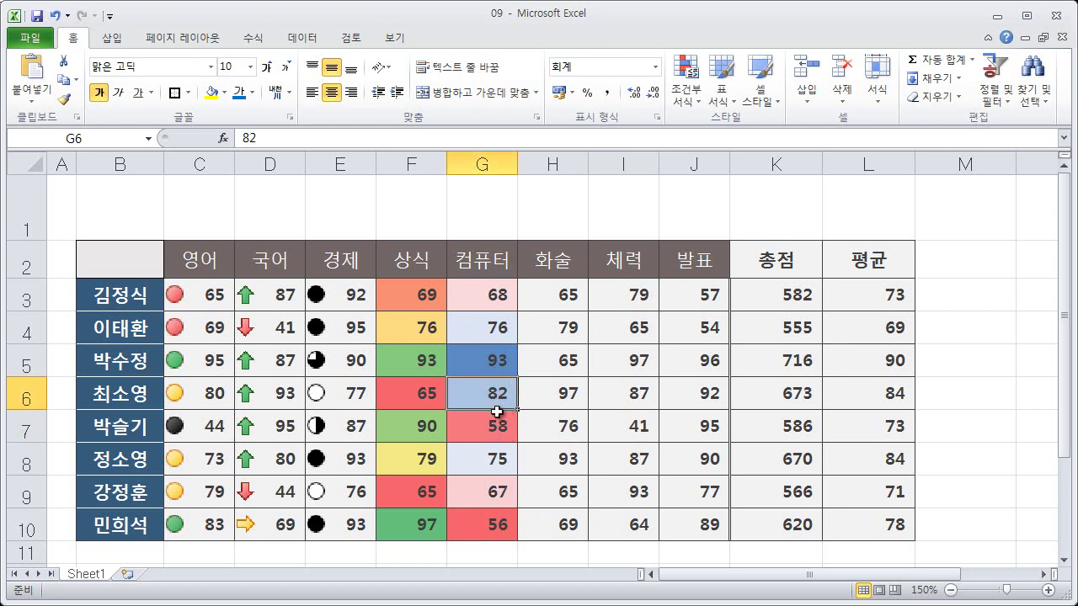
click(692, 103)
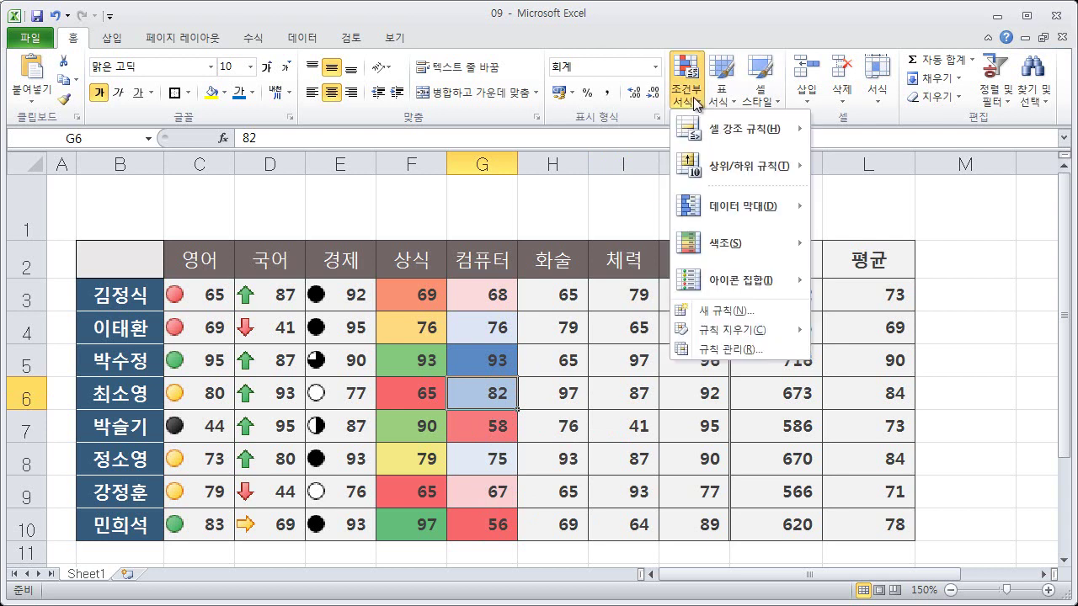
Edit the 컴퓨터 colour-scale rule to use yellow for minimum and purple for maximum
click(704, 350)
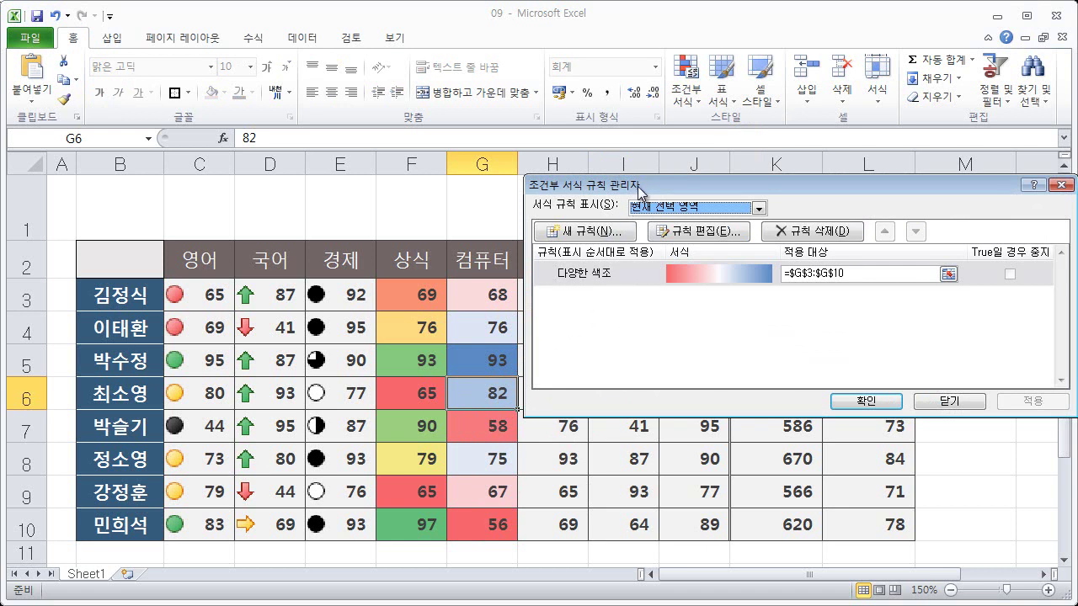
drag(640, 187, 624, 184)
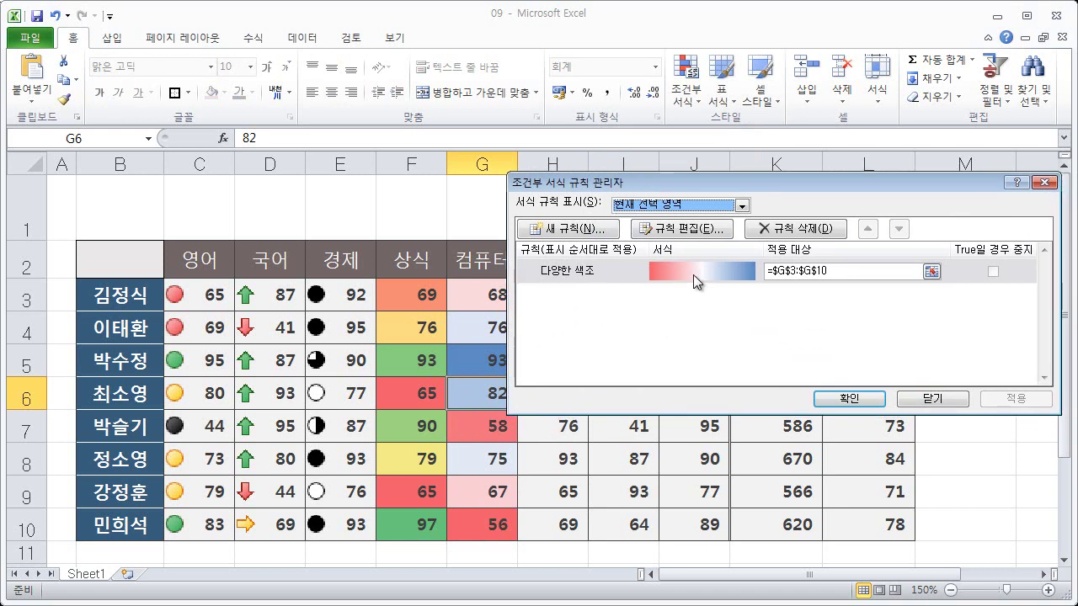
click(710, 271)
click(699, 229)
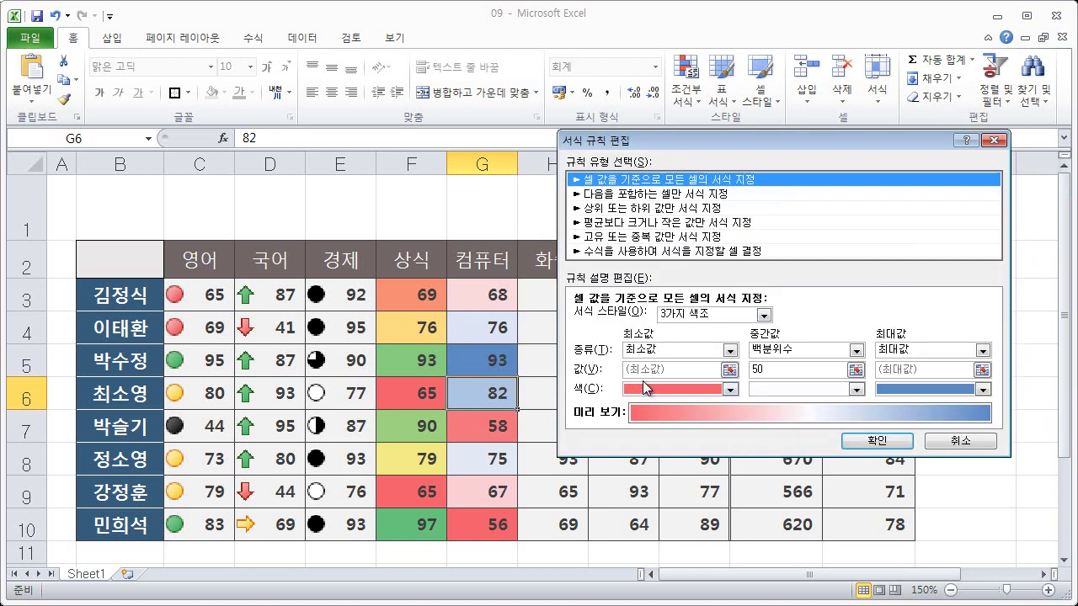
click(730, 390)
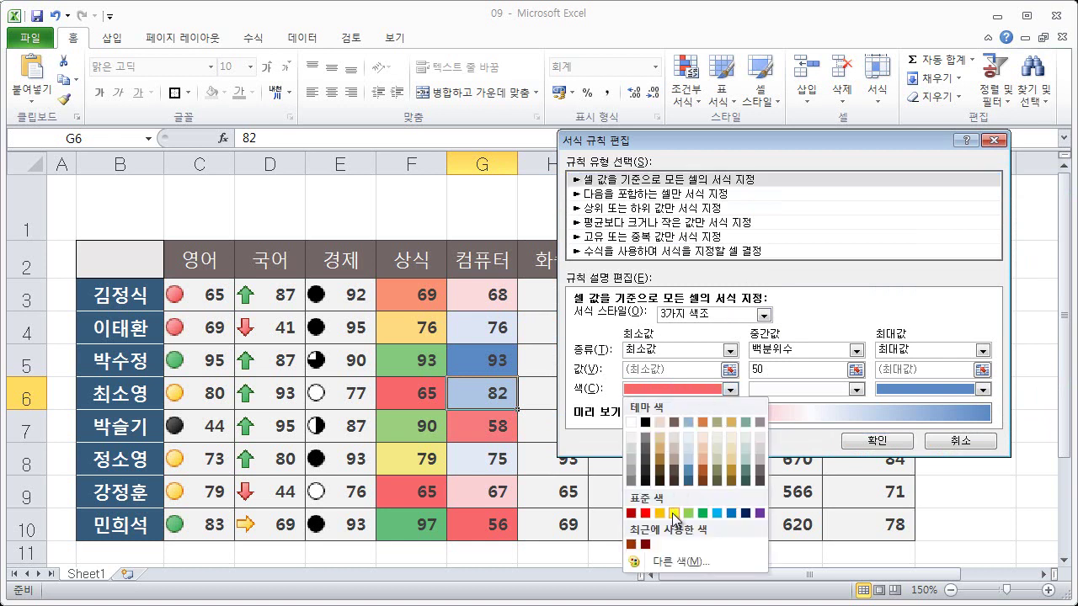
click(675, 513)
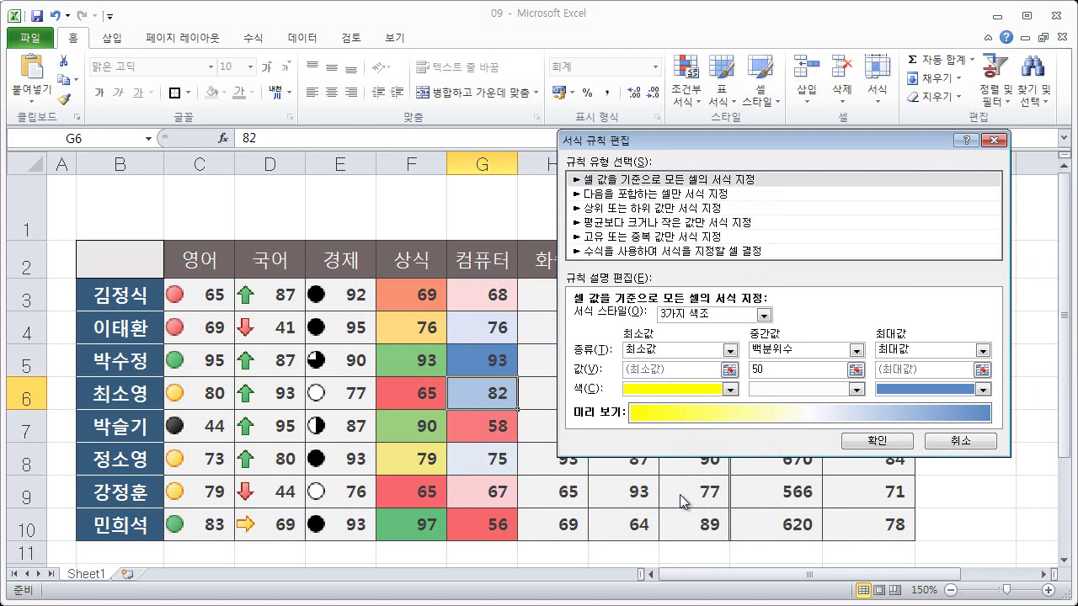
click(984, 389)
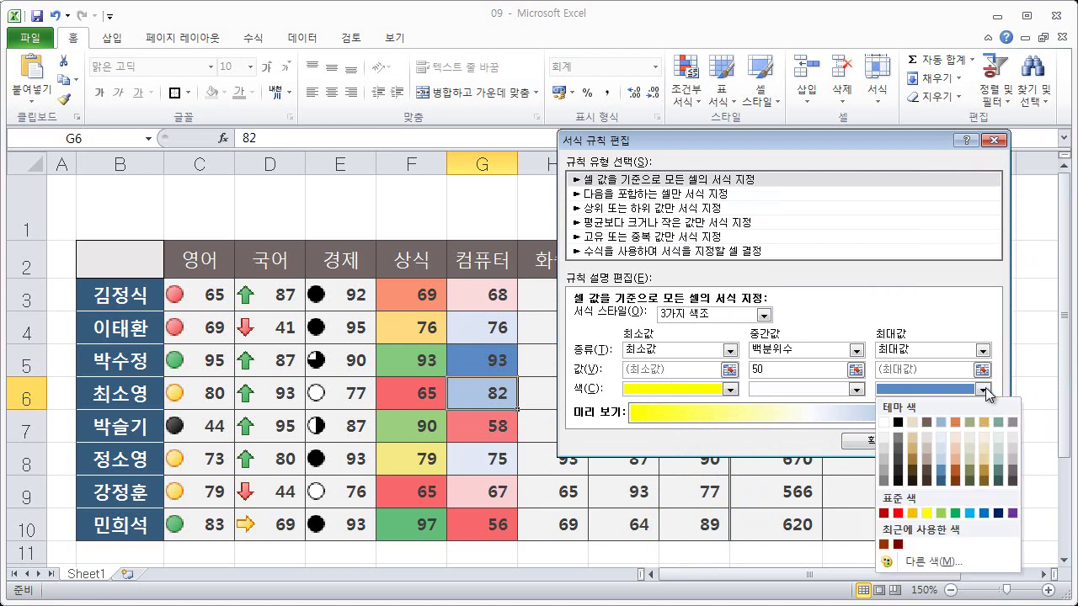
click(1013, 514)
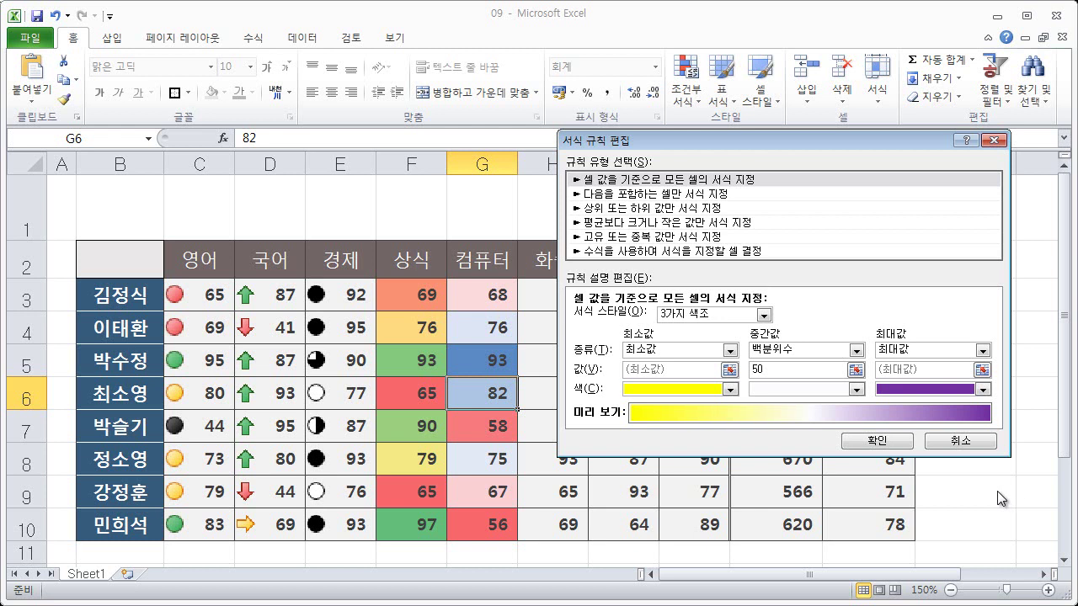
click(880, 441)
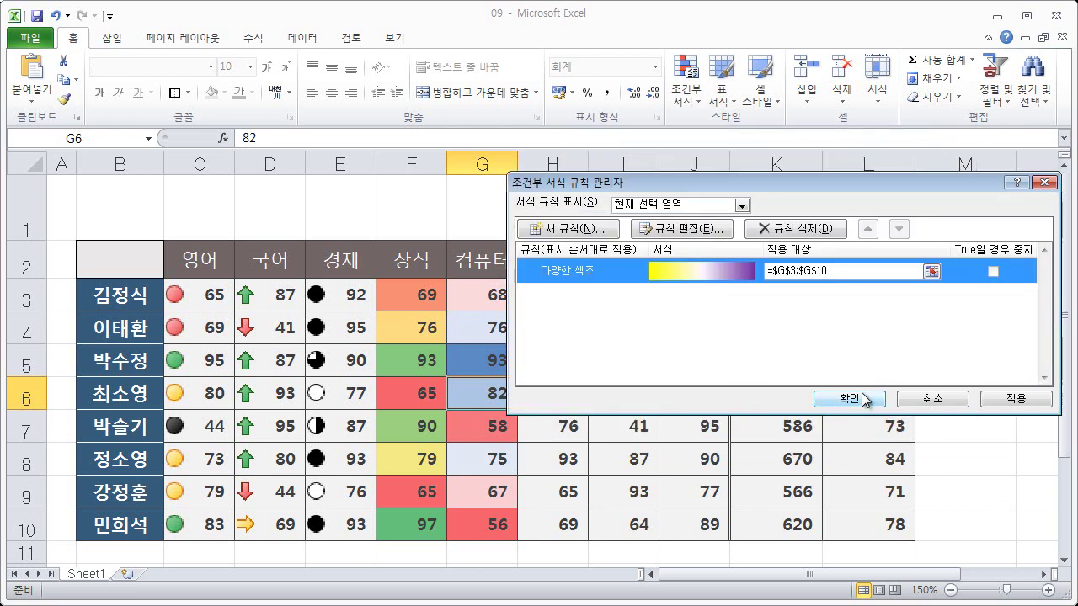
click(867, 403)
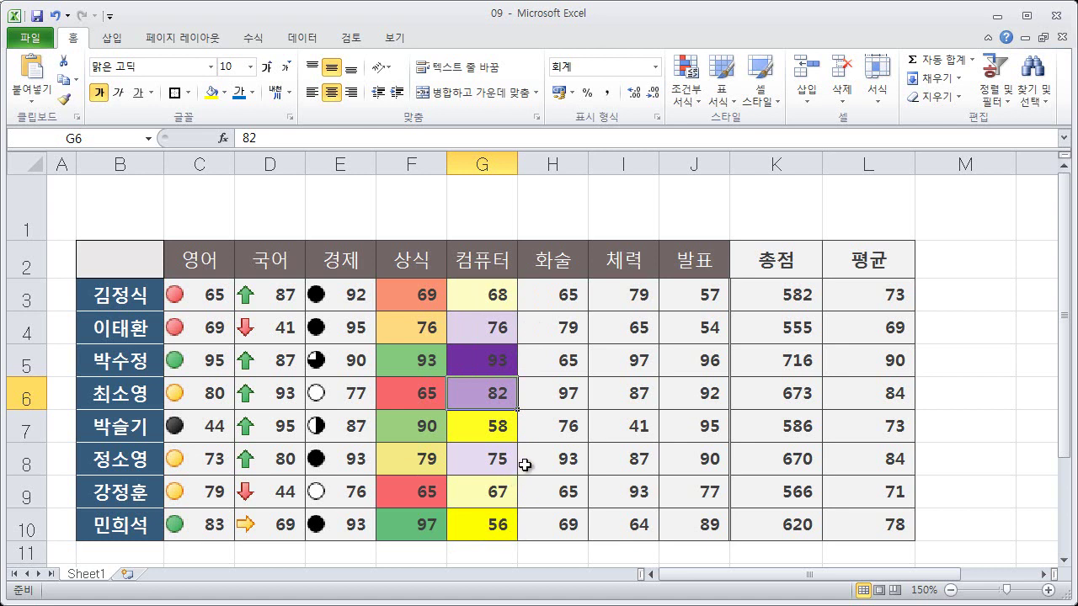
Select the 컴퓨터 score range G3:G10
drag(488, 294, 486, 528)
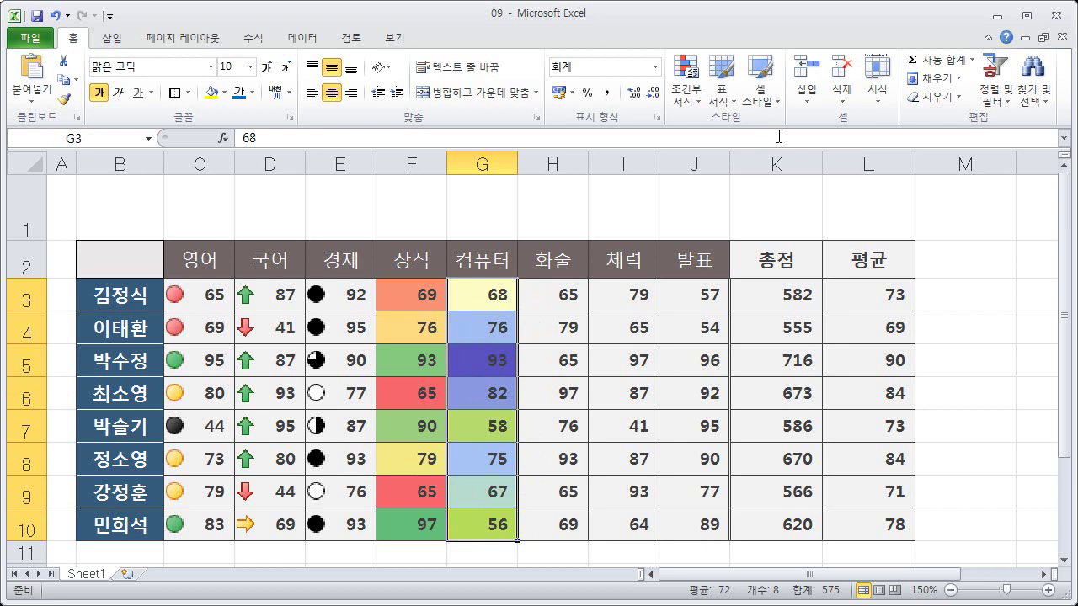
Clear the conditional formatting rules from G3:G10, leaving the 컴퓨터 scores unshaded
click(690, 93)
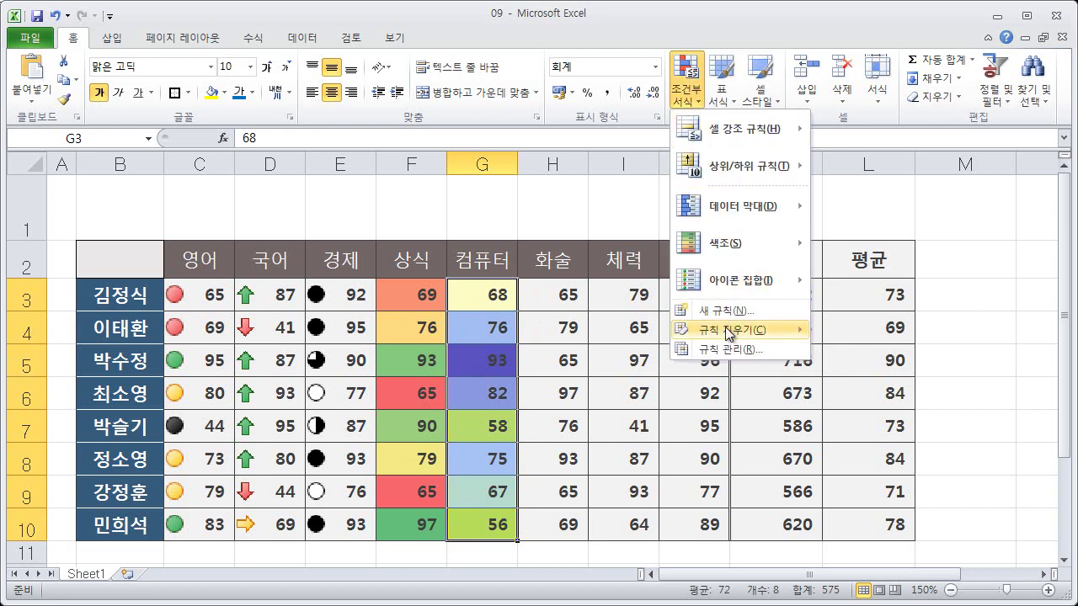
mouse_move(728, 335)
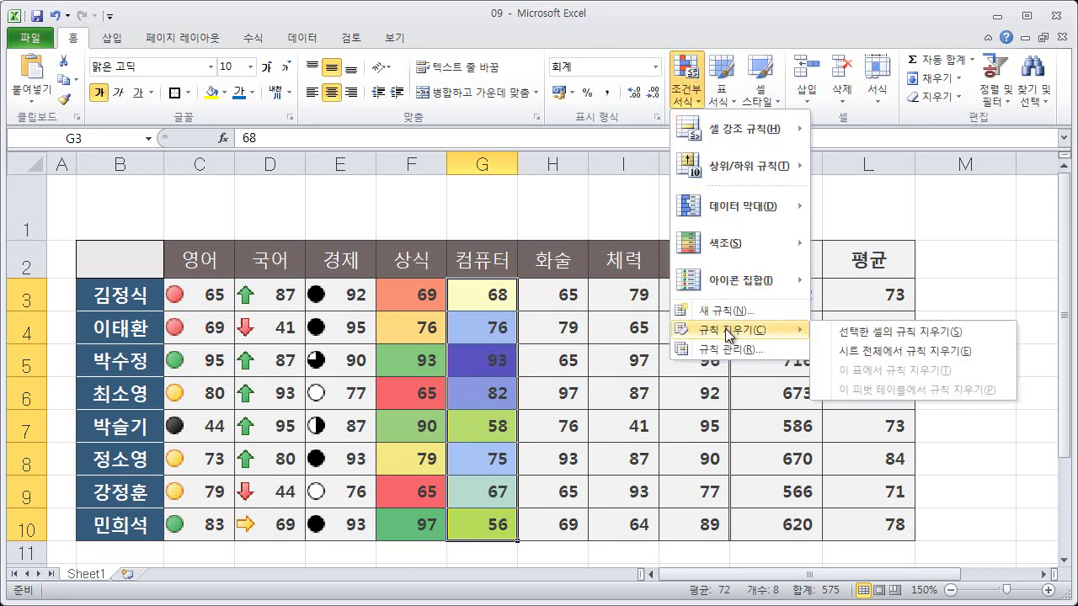
click(871, 335)
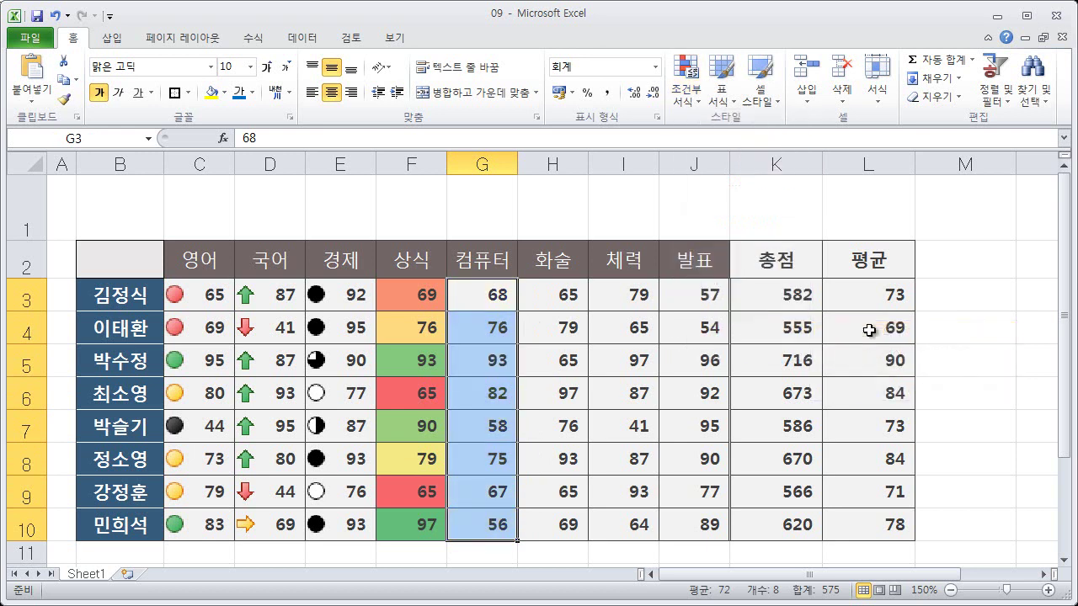
click(597, 406)
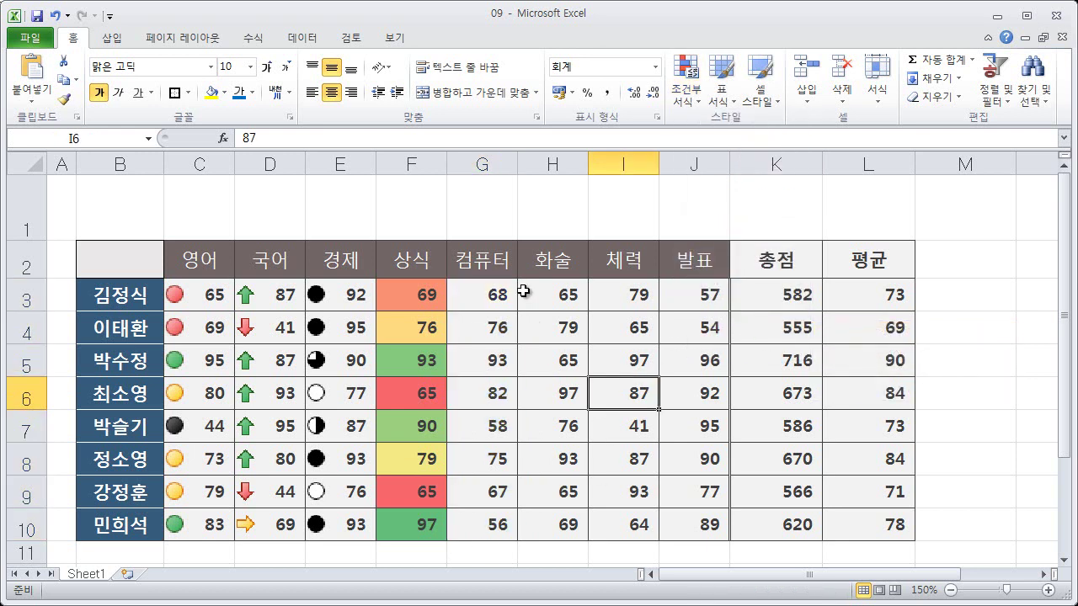